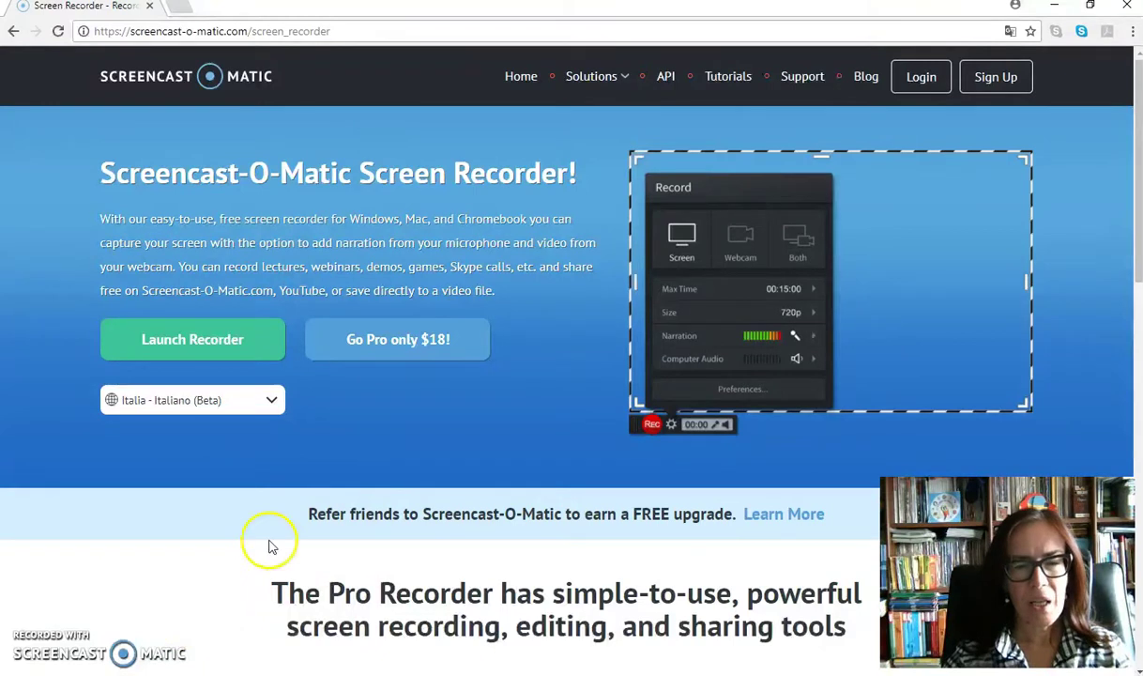
Step: Search Google for 'etwinning' in a new Chrome tab and open the eTwinning homepage result
{"action": "left_click", "coordinate": [185, 8]}
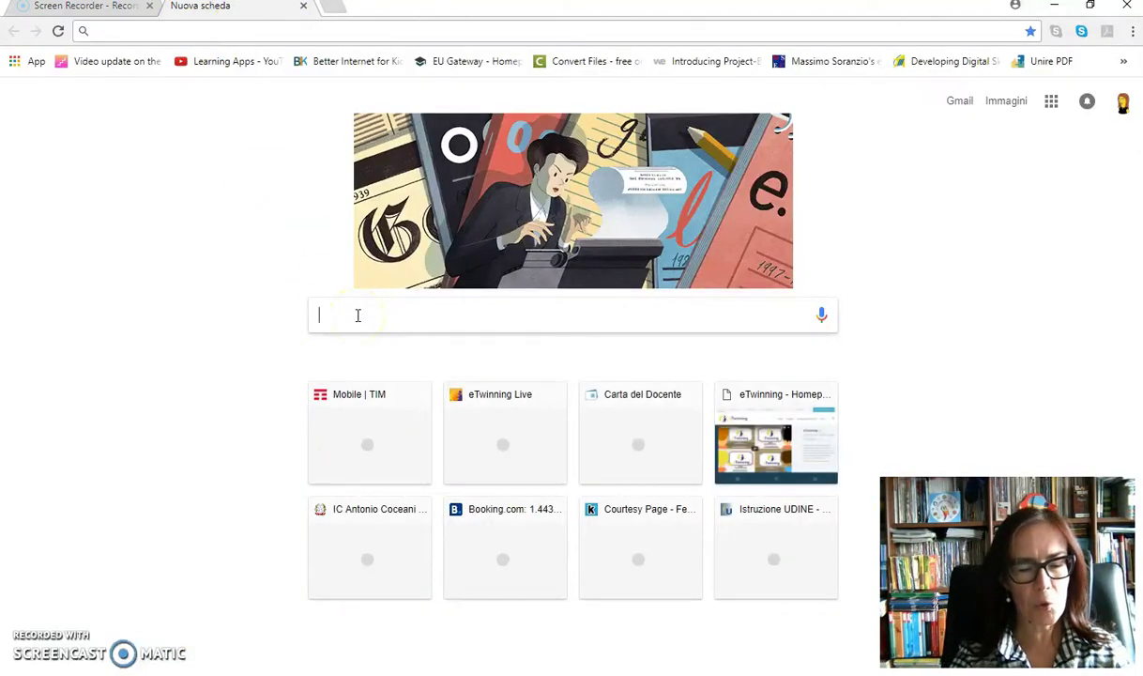
{"action": "type", "text": "etwinning"}
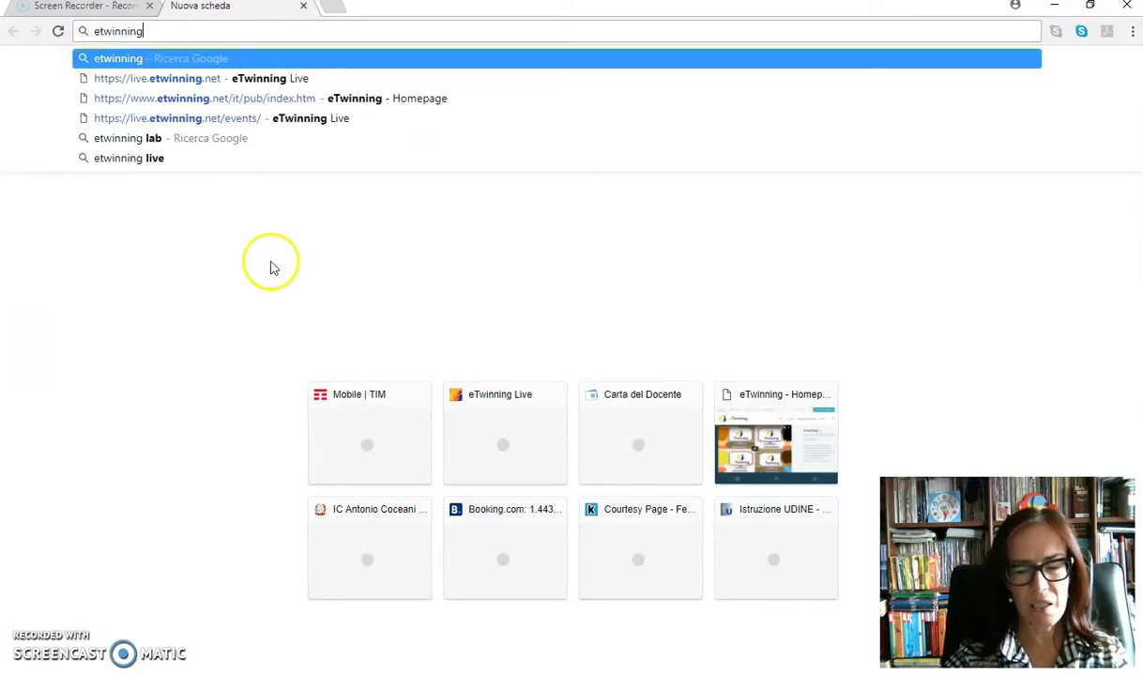
{"action": "key", "text": "Return"}
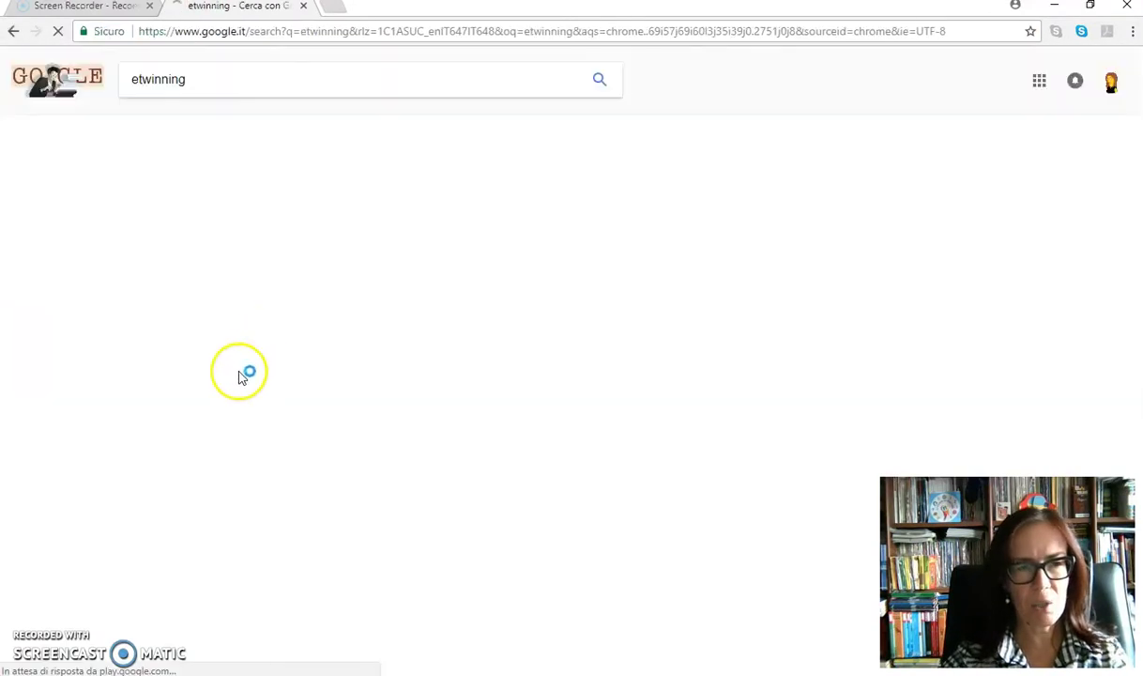
{"action": "left_click", "coordinate": [167, 195]}
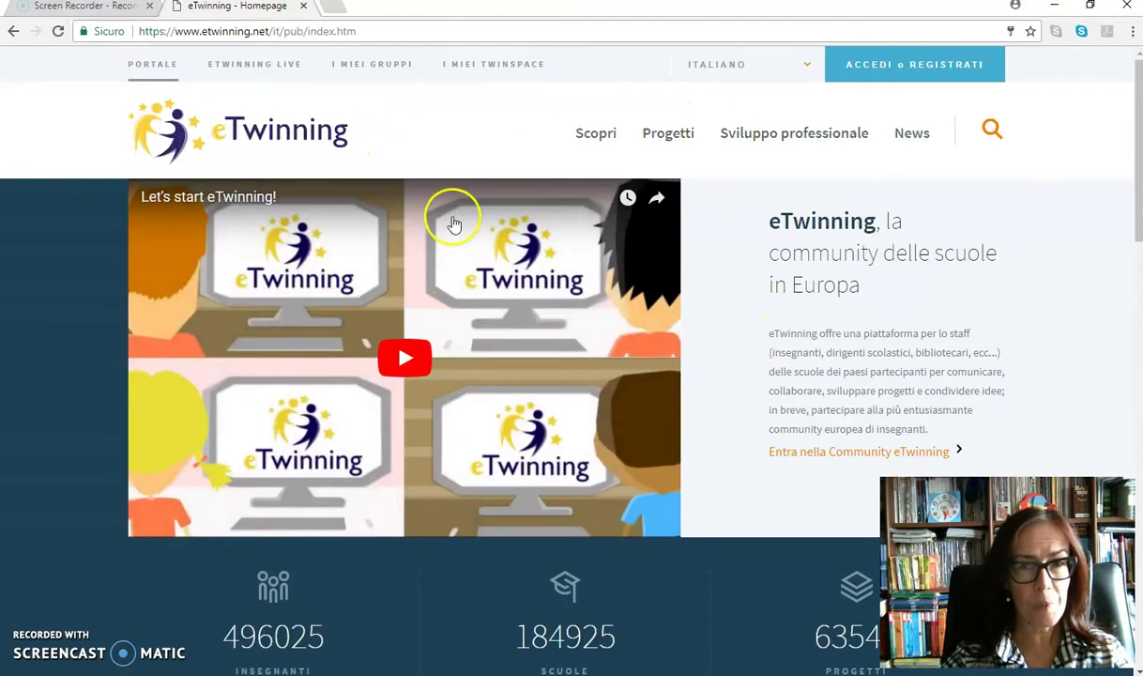
Step: Switch the eTwinning portal language to English
{"action": "scroll", "coordinate": [657, 217], "scroll_direction": "down", "scroll_amount": 2}
{"action": "scroll", "coordinate": [663, 248], "scroll_direction": "up", "scroll_amount": 2}
{"action": "left_click", "coordinate": [806, 78]}
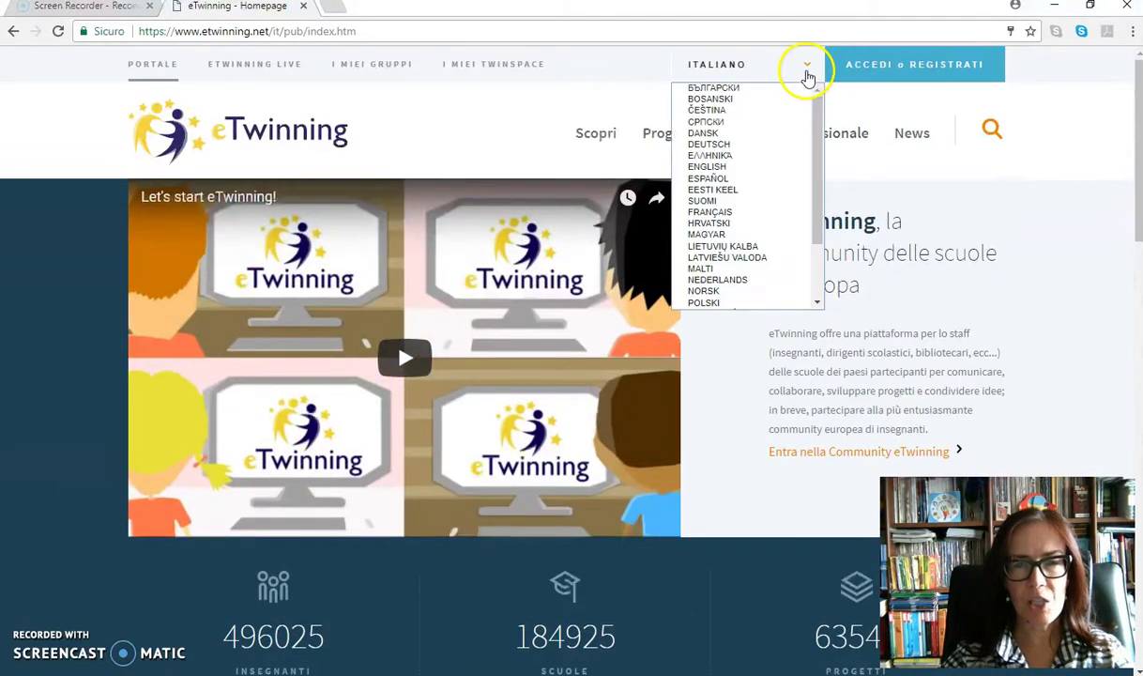
{"action": "left_click", "coordinate": [729, 172]}
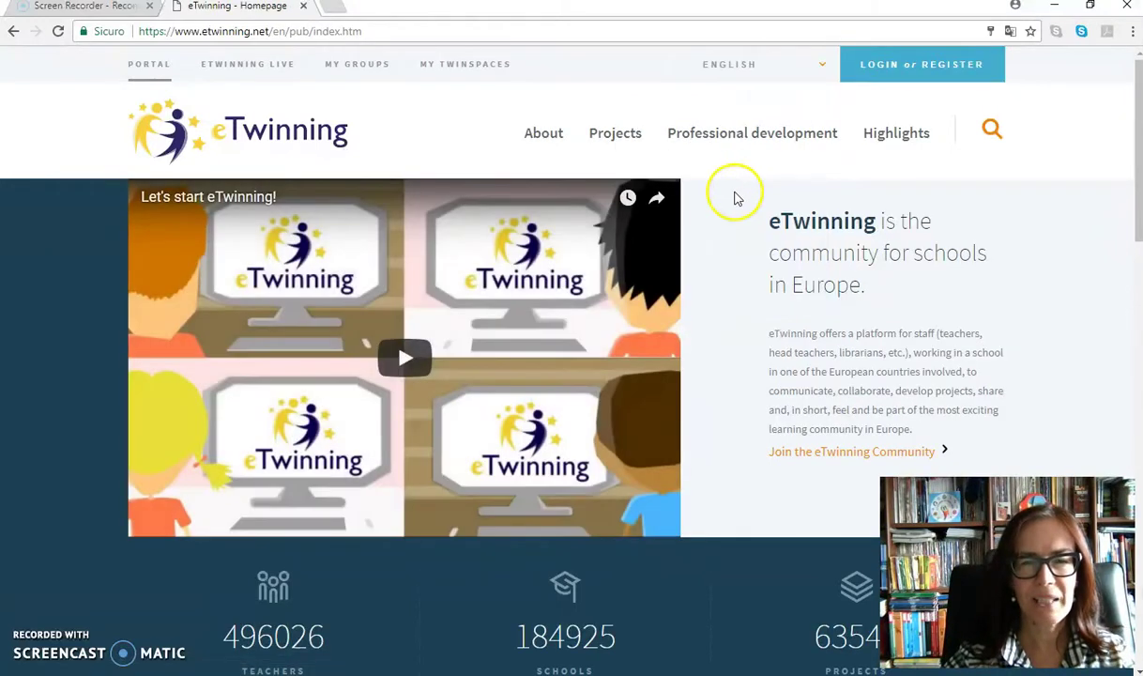
Step: Sign in to the teacher account through LOGIN or REGISTER
{"action": "left_click", "coordinate": [928, 73]}
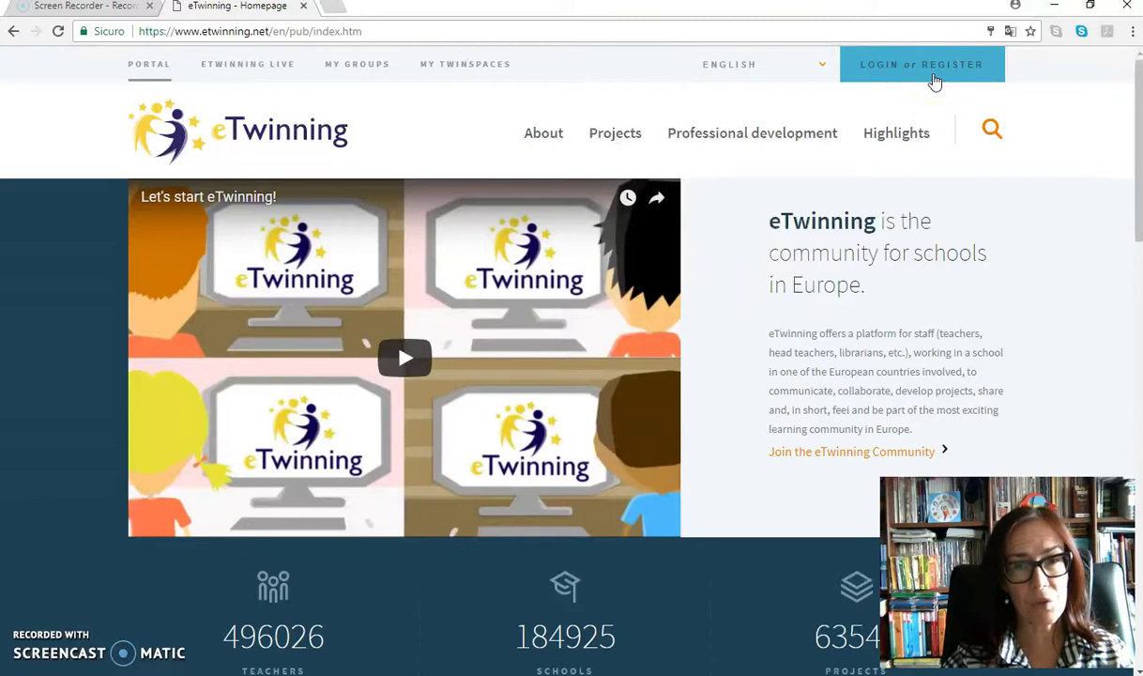
{"action": "left_click", "coordinate": [932, 67]}
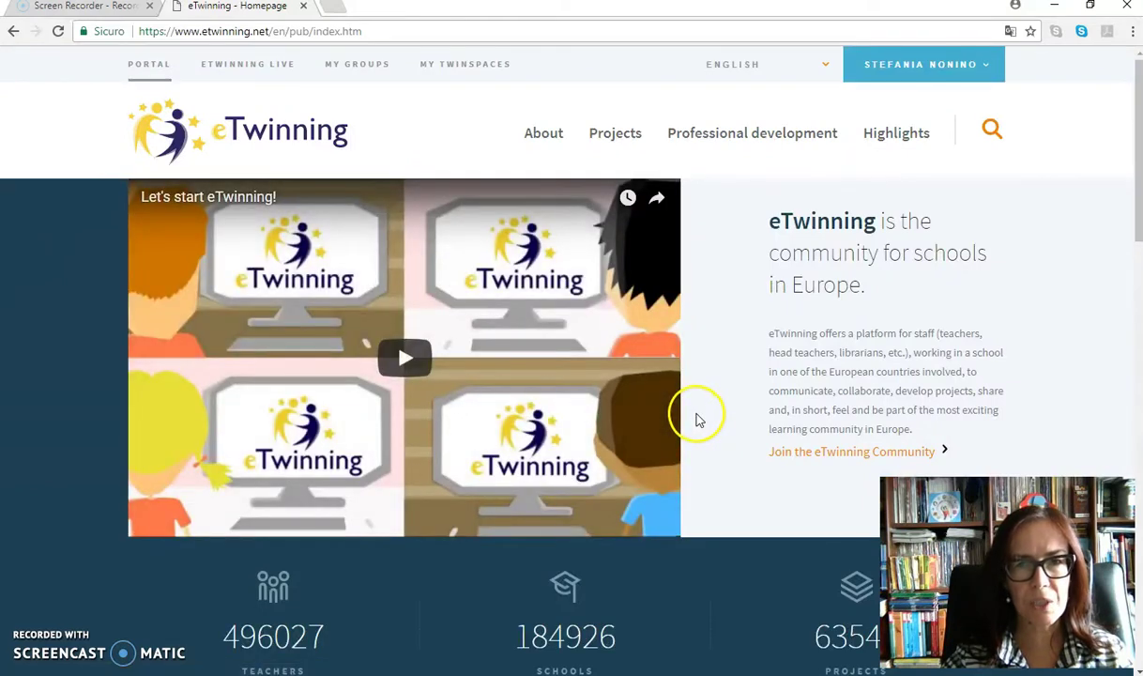
{"action": "mouse_move", "coordinate": [862, 82]}
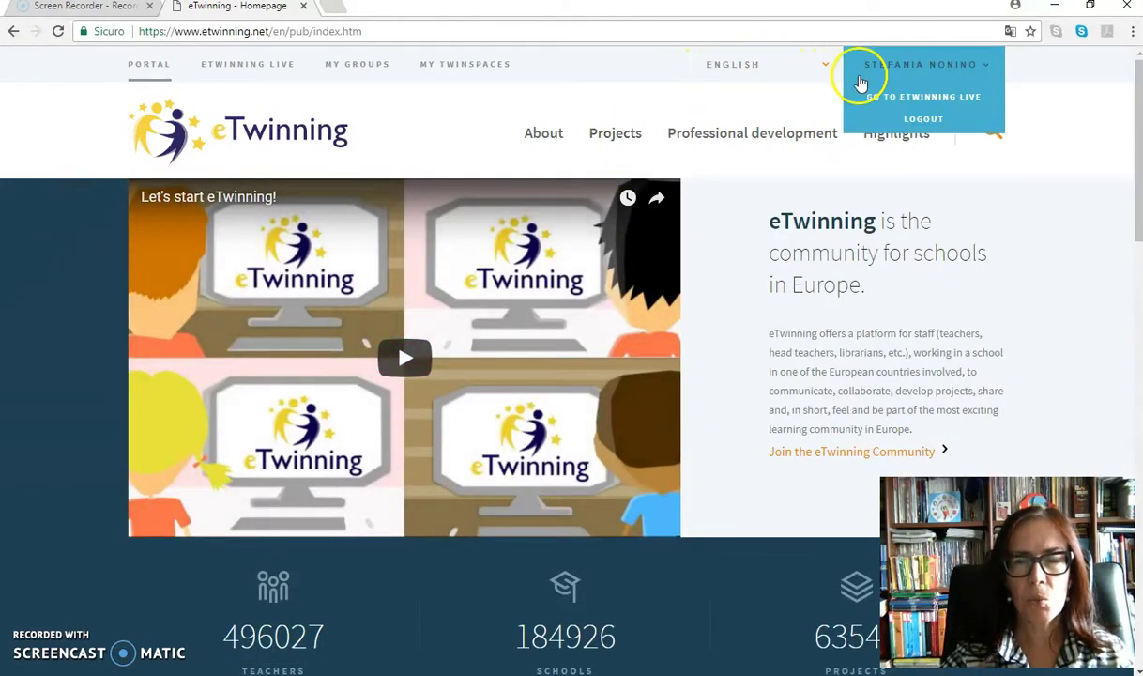
Step: Choose GO TO ETWINNING LIVE from the user menu to reach the dashboard
{"action": "left_click", "coordinate": [908, 107]}
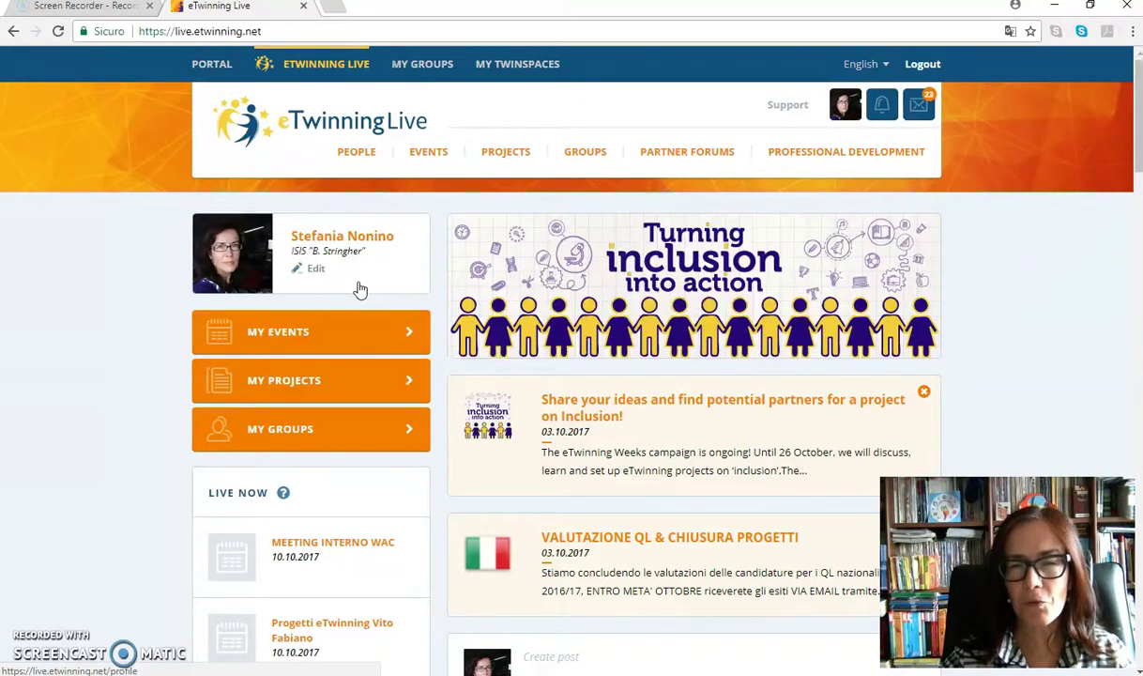
Step: Search PEOPLE for your own full name and open your profile from the results
{"action": "left_click", "coordinate": [357, 157]}
{"action": "left_click", "coordinate": [515, 296]}
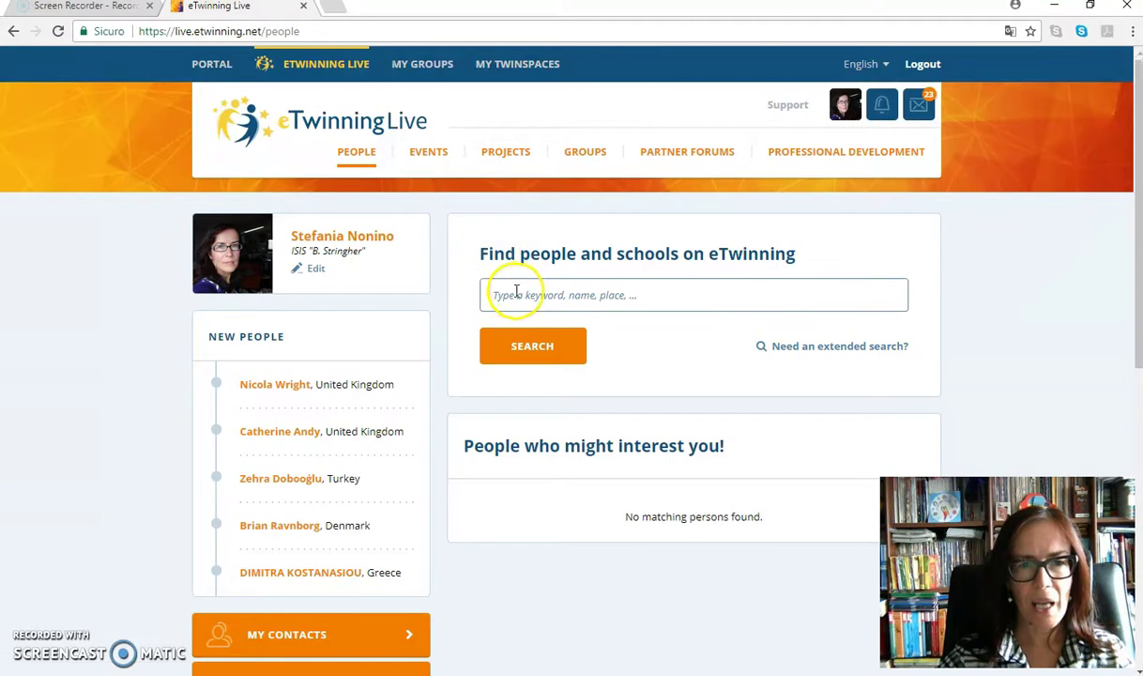
{"action": "type", "text": "stefania nonino"}
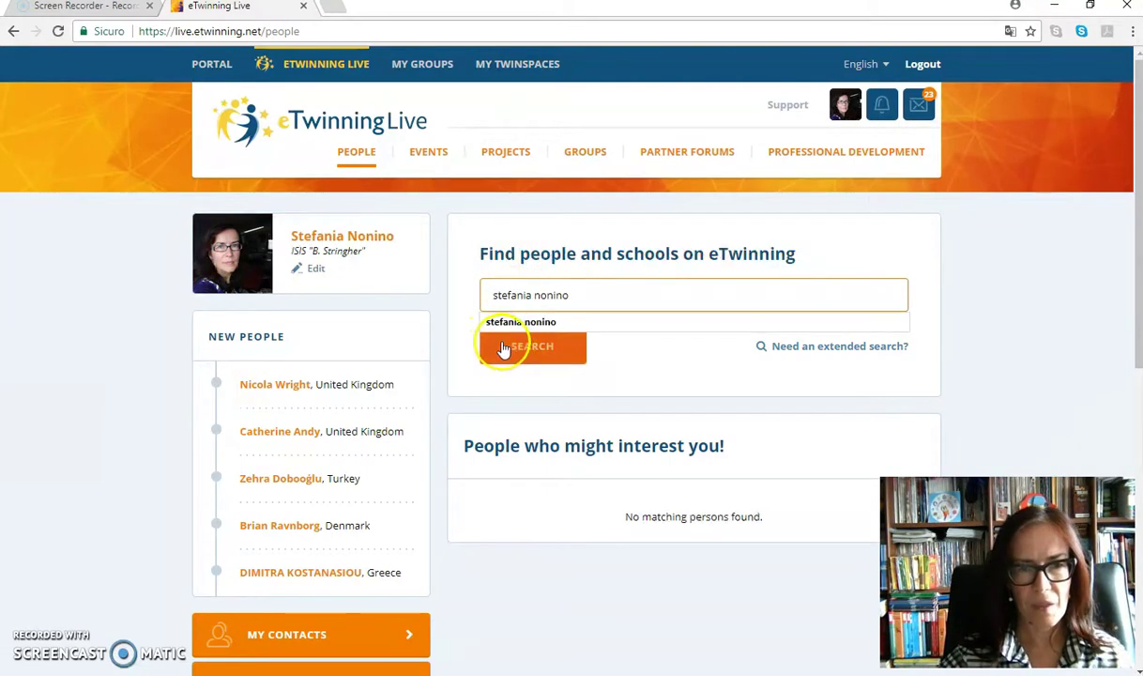
{"action": "left_click", "coordinate": [504, 346]}
{"action": "scroll", "coordinate": [526, 357], "scroll_direction": "down", "scroll_amount": 4}
{"action": "left_click", "coordinate": [563, 170]}
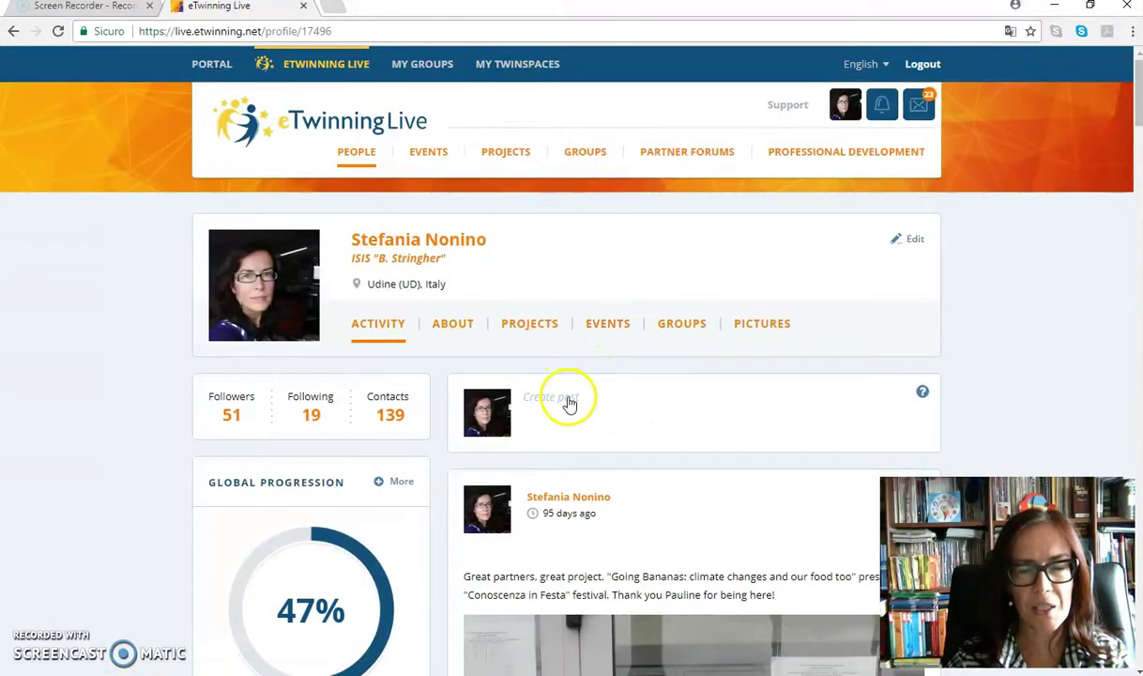
Step: Browse the profile's About, Projects, Events, Groups, Pictures and Activity sections
{"action": "scroll", "coordinate": [567, 401], "scroll_direction": "down", "scroll_amount": 8}
{"action": "scroll", "coordinate": [605, 424], "scroll_direction": "up", "scroll_amount": 10}
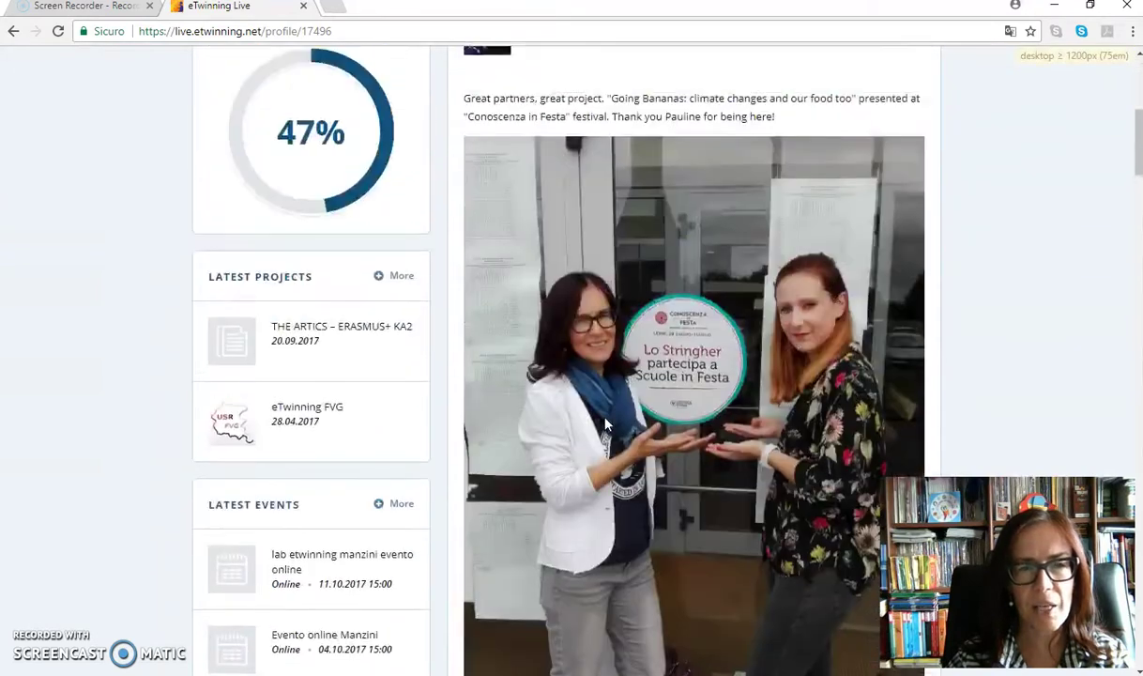
{"action": "left_click", "coordinate": [454, 246]}
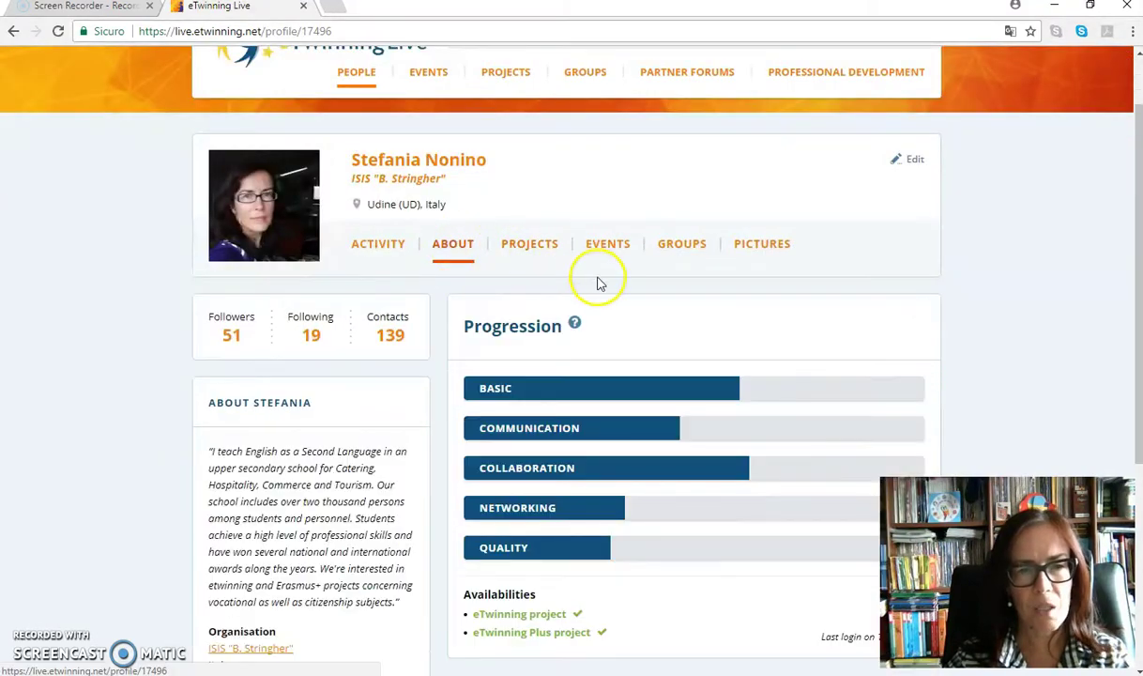
{"action": "left_click", "coordinate": [530, 247]}
{"action": "left_click", "coordinate": [617, 246]}
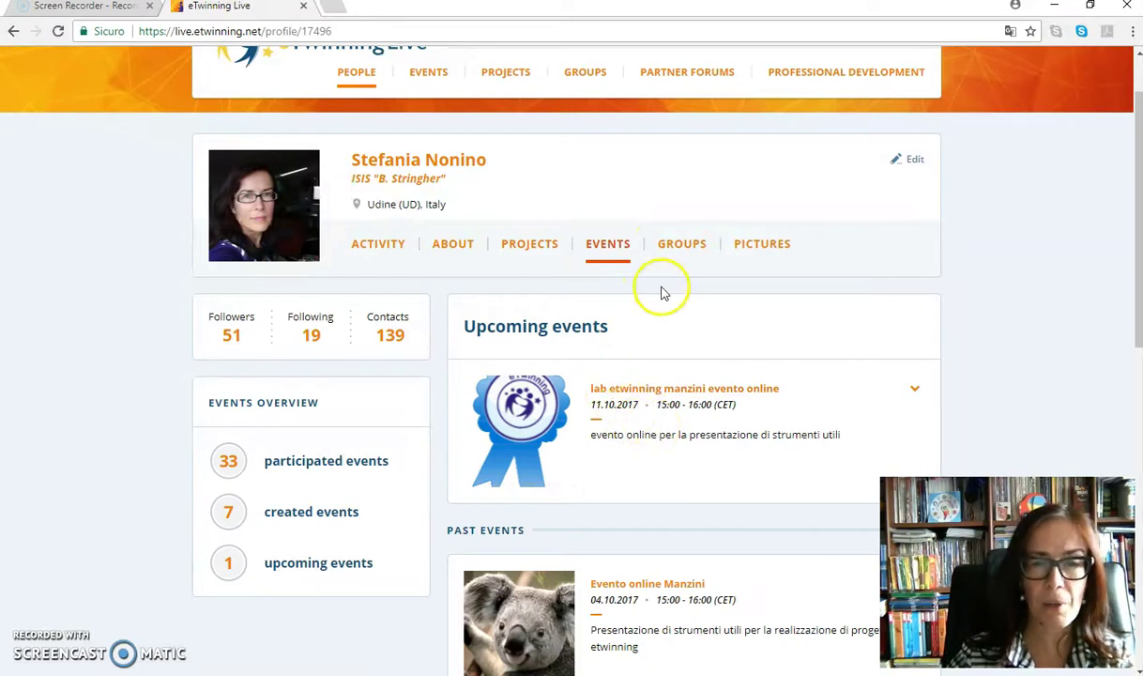
{"action": "left_click", "coordinate": [684, 249]}
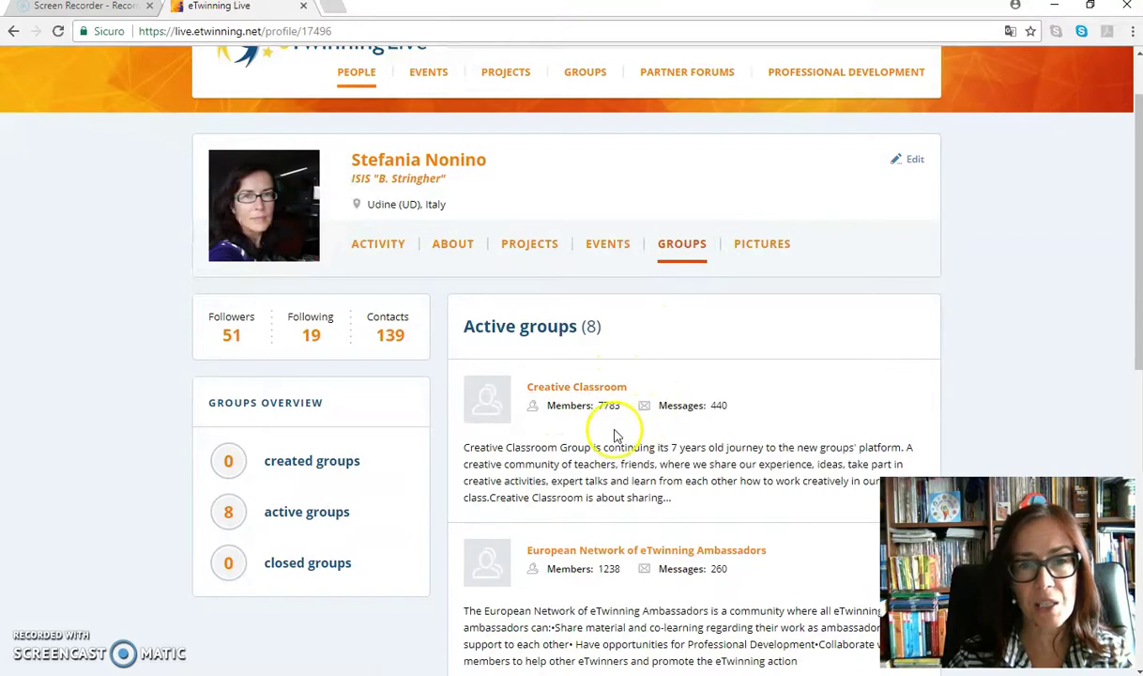
{"action": "left_click", "coordinate": [756, 249]}
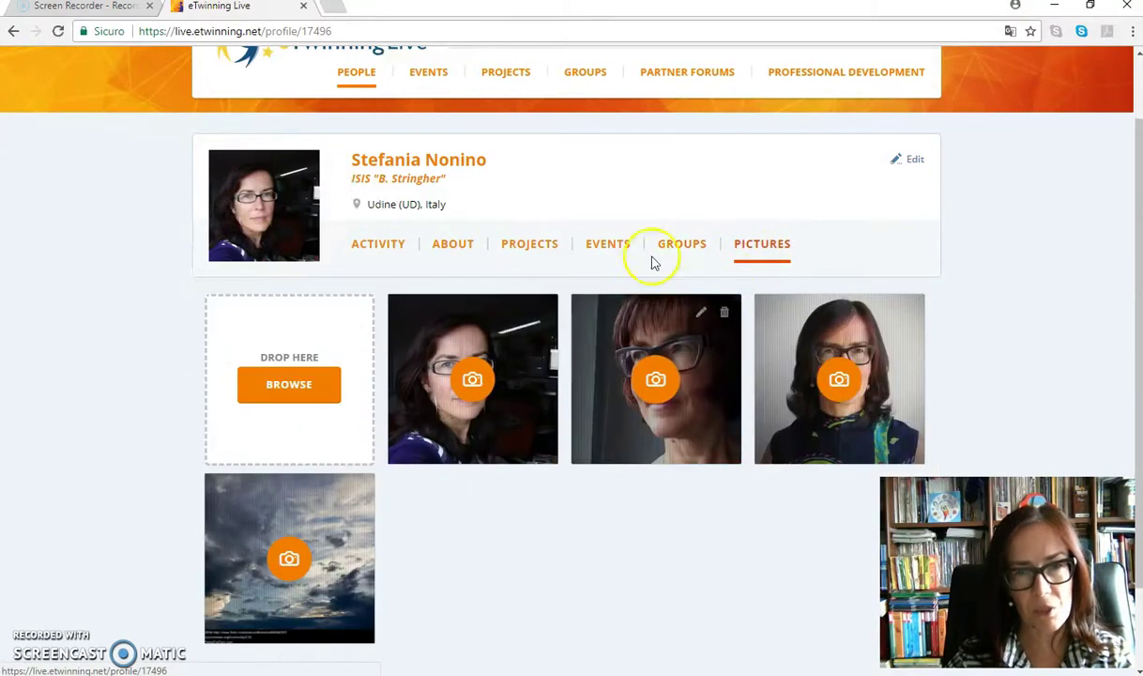
{"action": "left_click", "coordinate": [383, 248]}
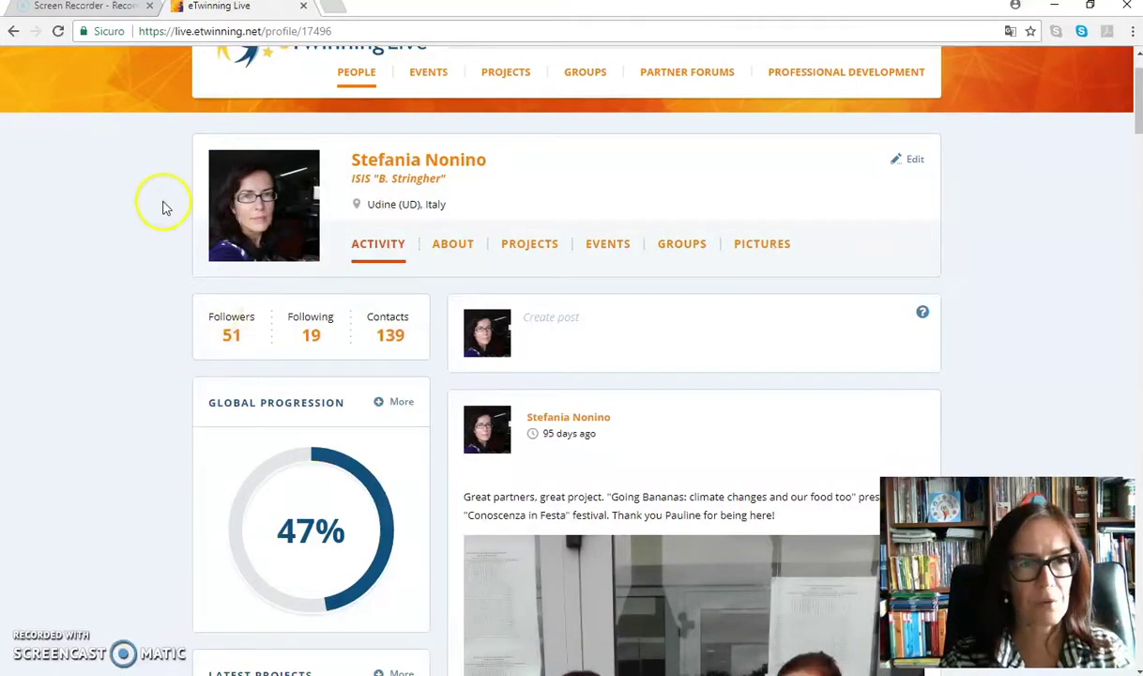
Step: Search PEOPLE for a teacher's first name and open the first matching profile
{"action": "left_click", "coordinate": [358, 67]}
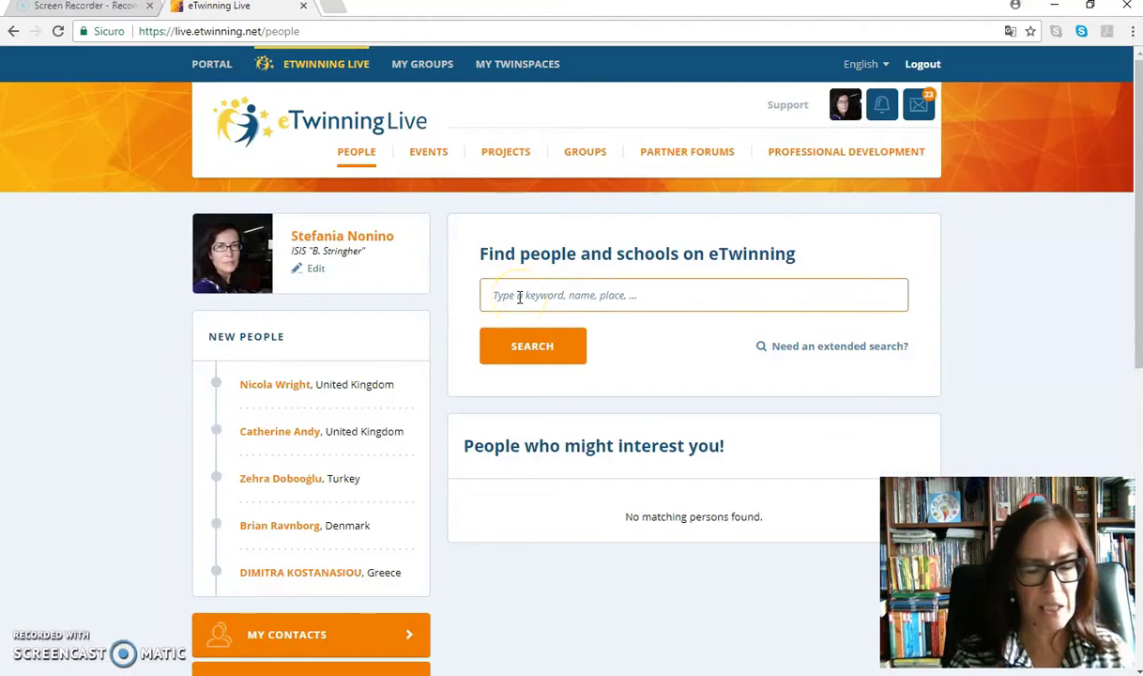
{"action": "type", "text": "ann"}
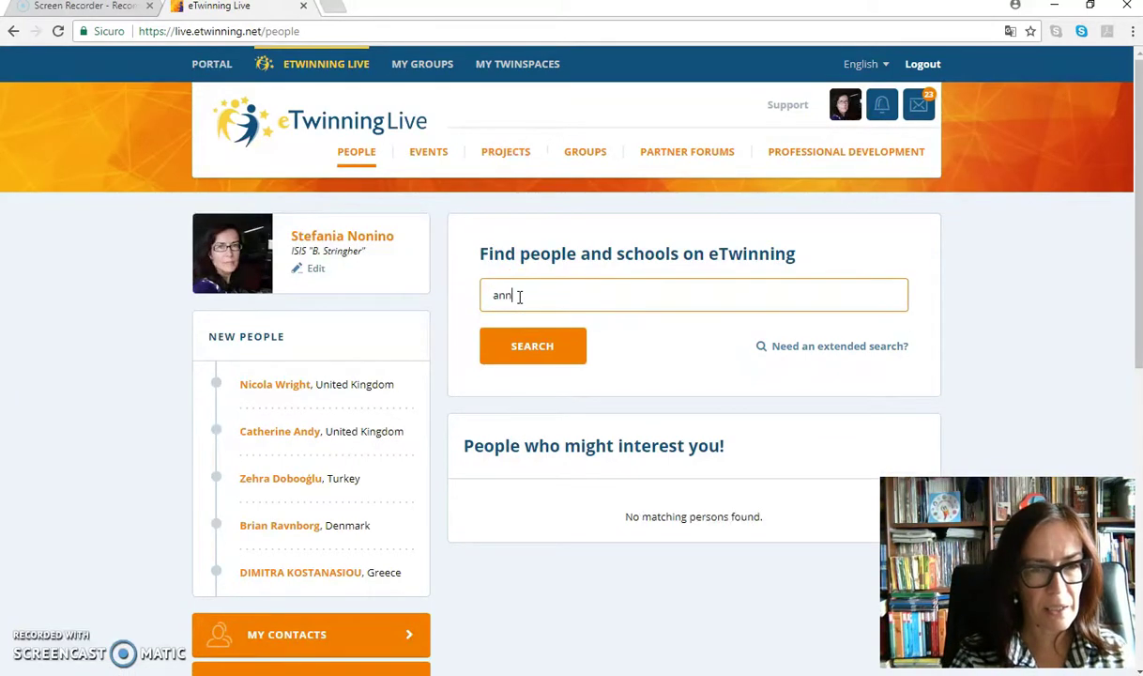
{"action": "type", "text": "amaria"}
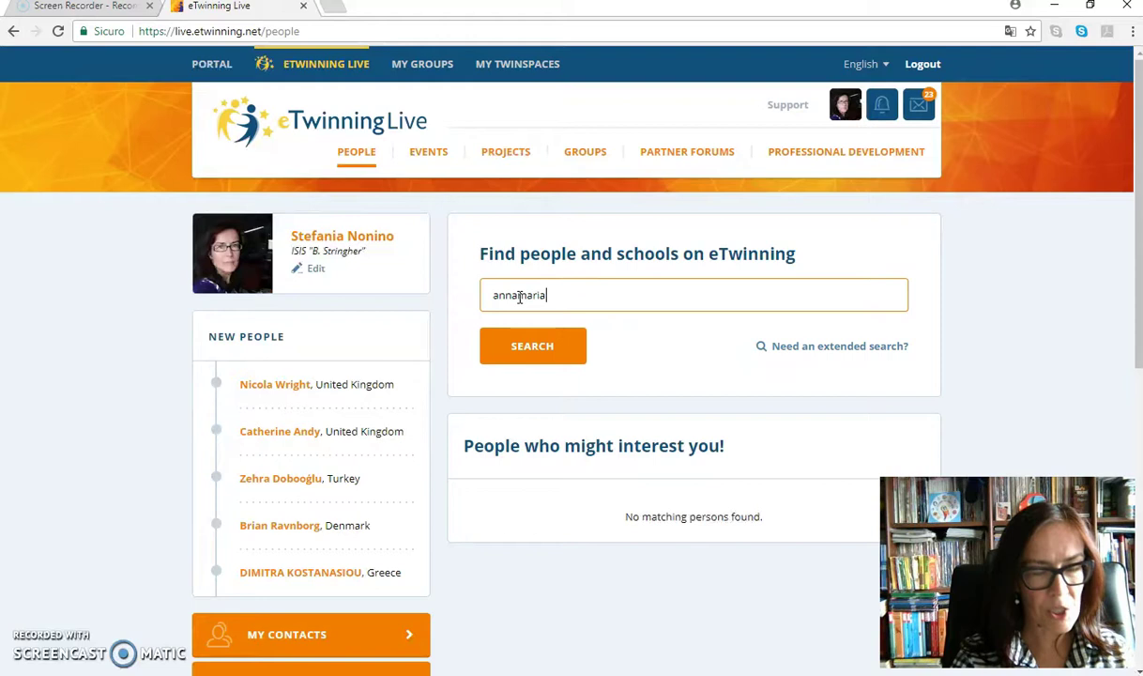
{"action": "left_click", "coordinate": [542, 347]}
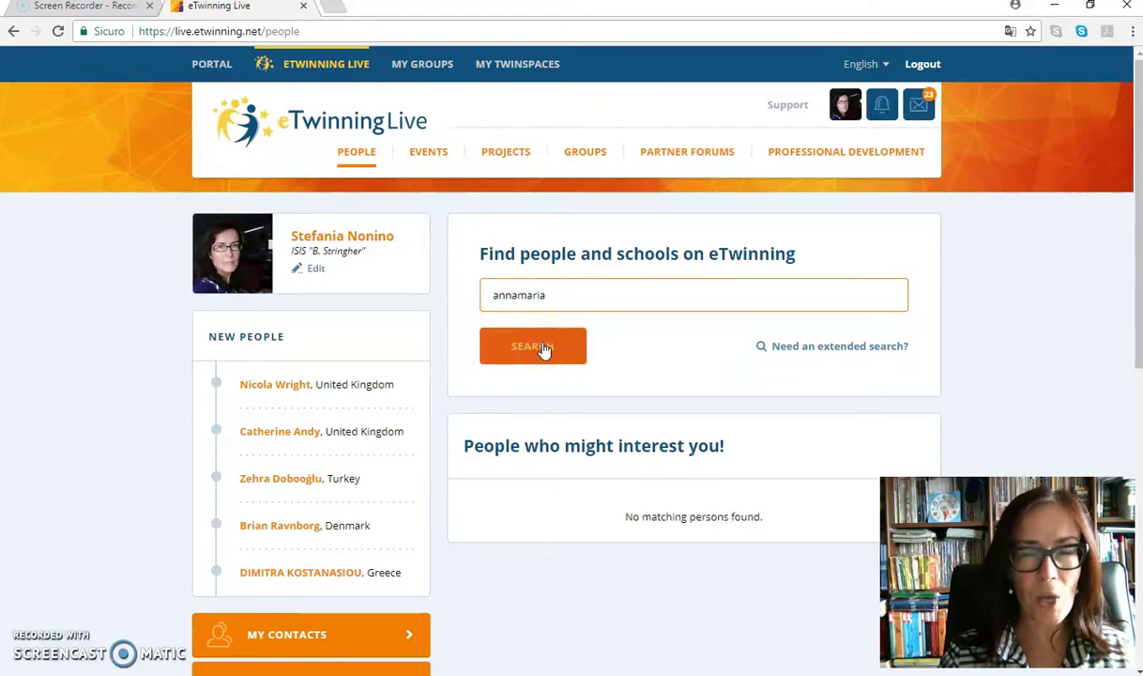
{"action": "left_click", "coordinate": [543, 349]}
{"action": "scroll", "coordinate": [553, 376], "scroll_direction": "down", "scroll_amount": 4}
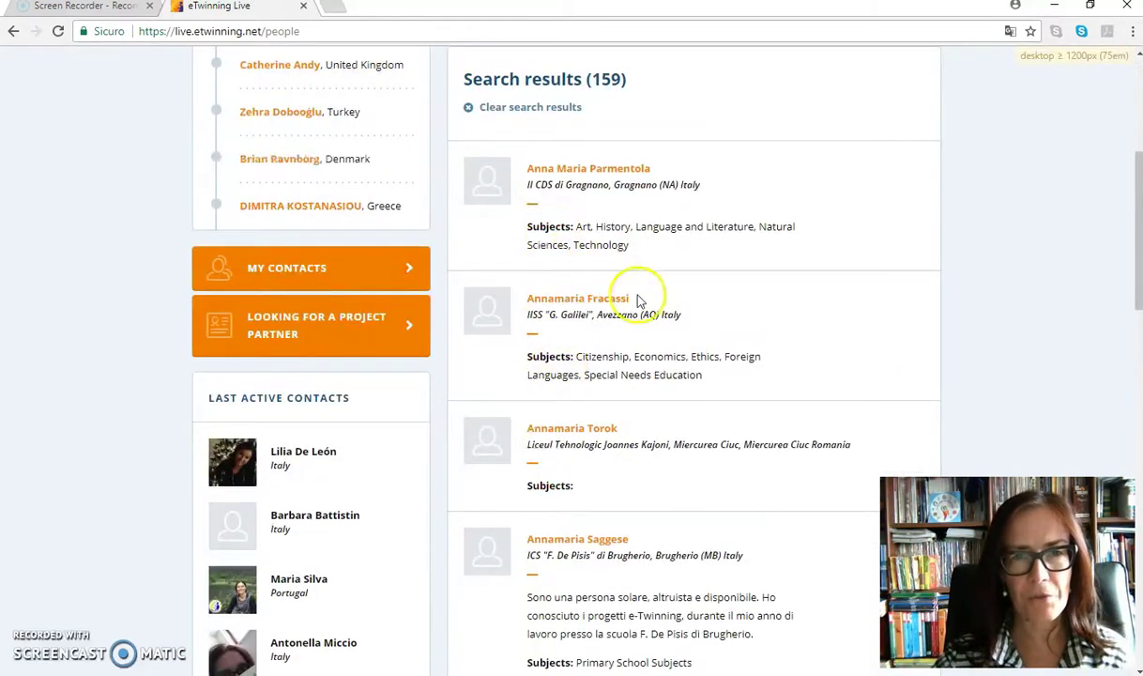
{"action": "left_click", "coordinate": [579, 172]}
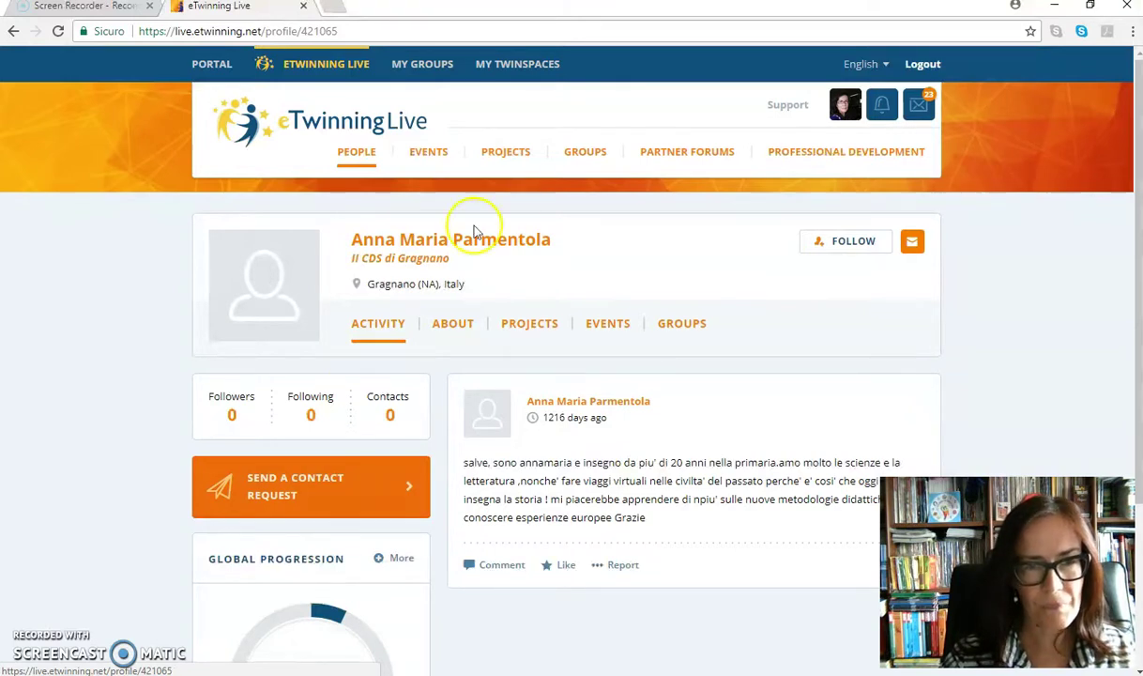
Step: From PROJECTS, open THE ARTICS – ERASMUS+ KA2 and go to its TwinSpace
{"action": "left_click", "coordinate": [512, 155]}
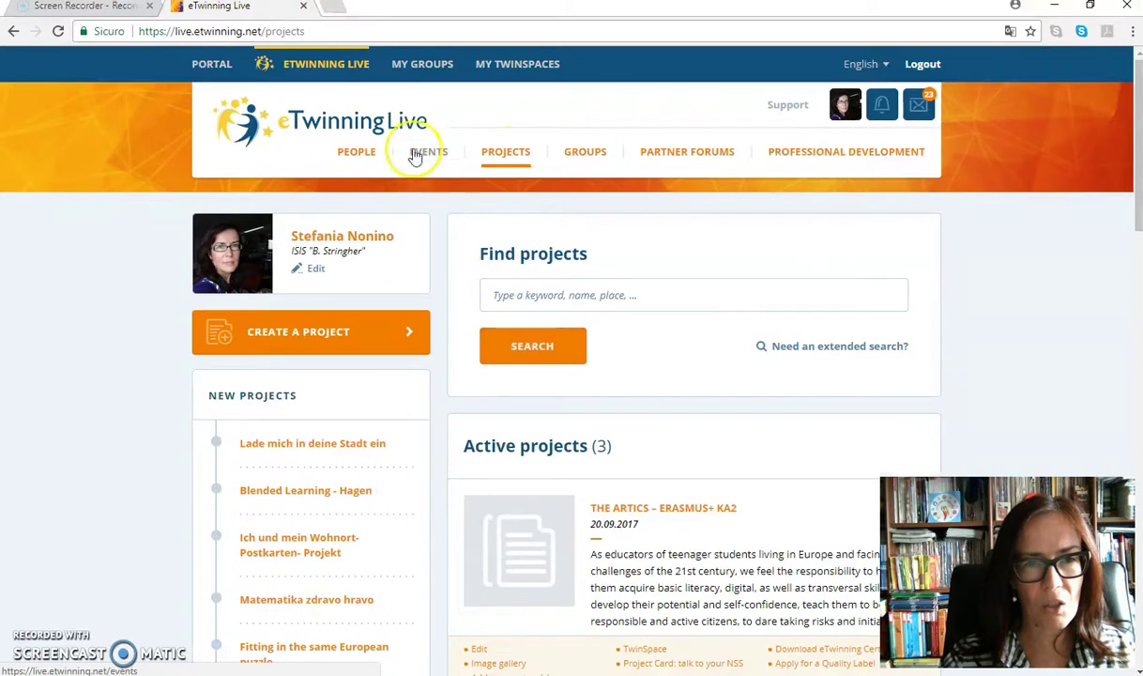
{"action": "scroll", "coordinate": [575, 392], "scroll_direction": "down", "scroll_amount": 2}
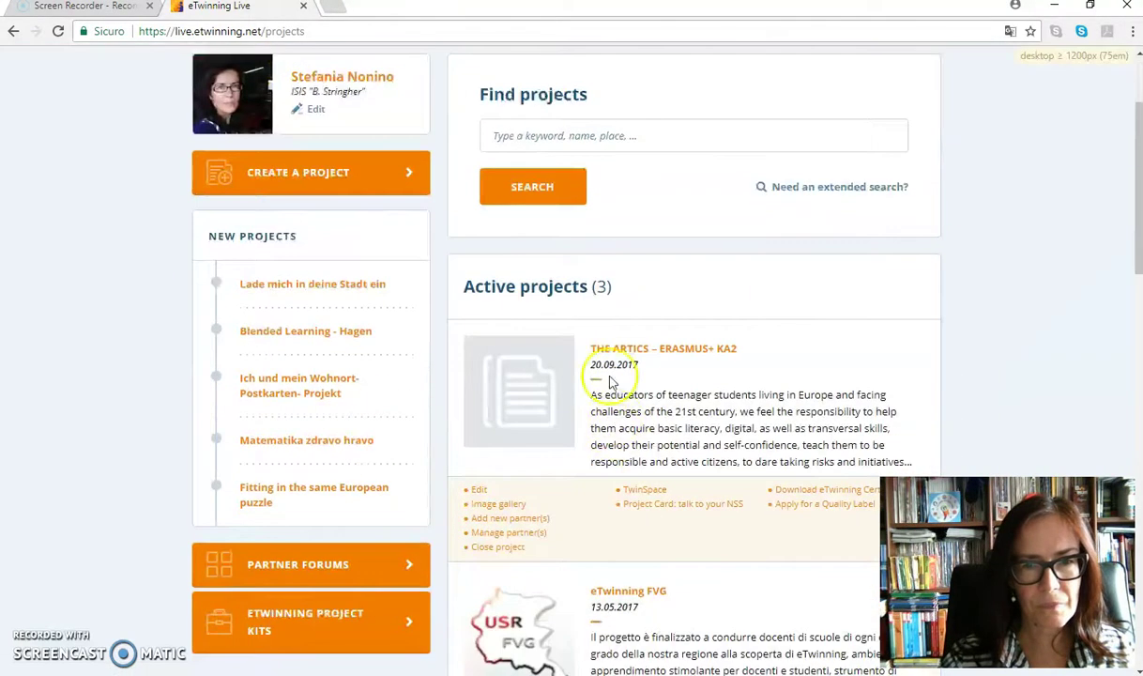
{"action": "left_click", "coordinate": [633, 357]}
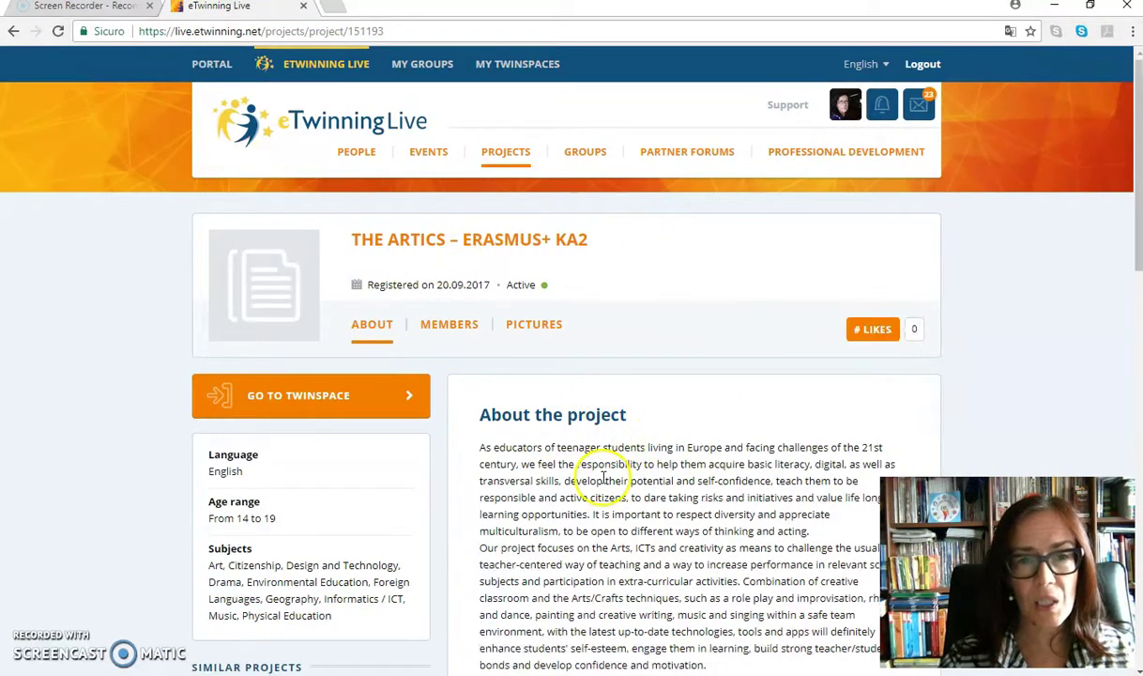
{"action": "left_click", "coordinate": [385, 410]}
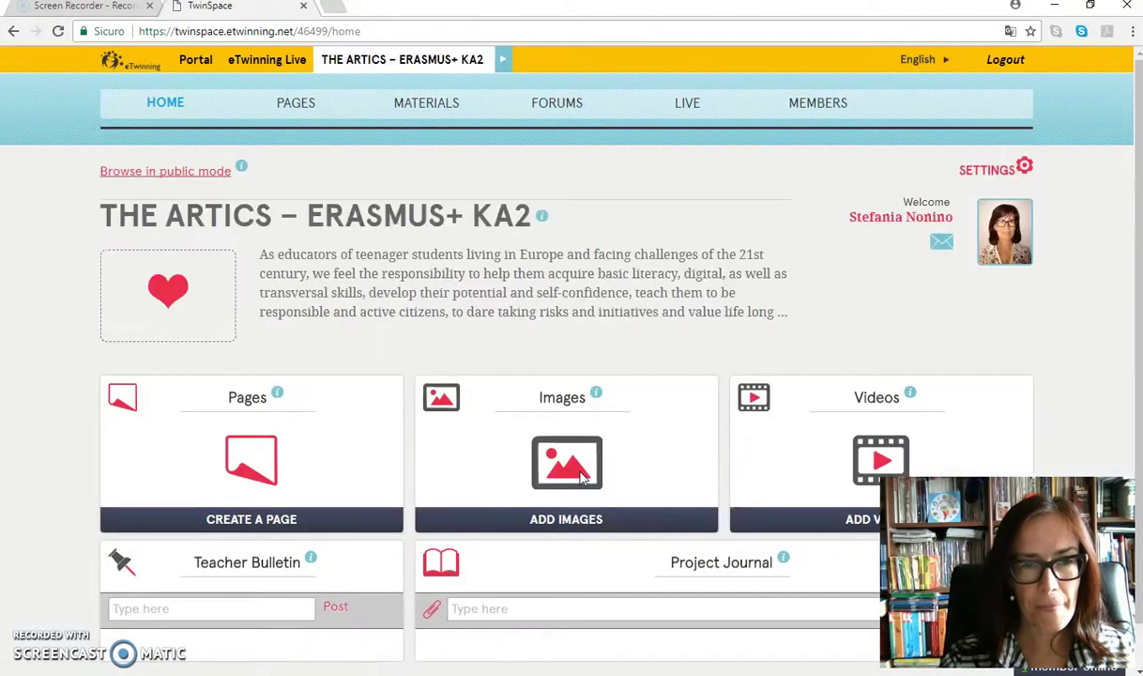